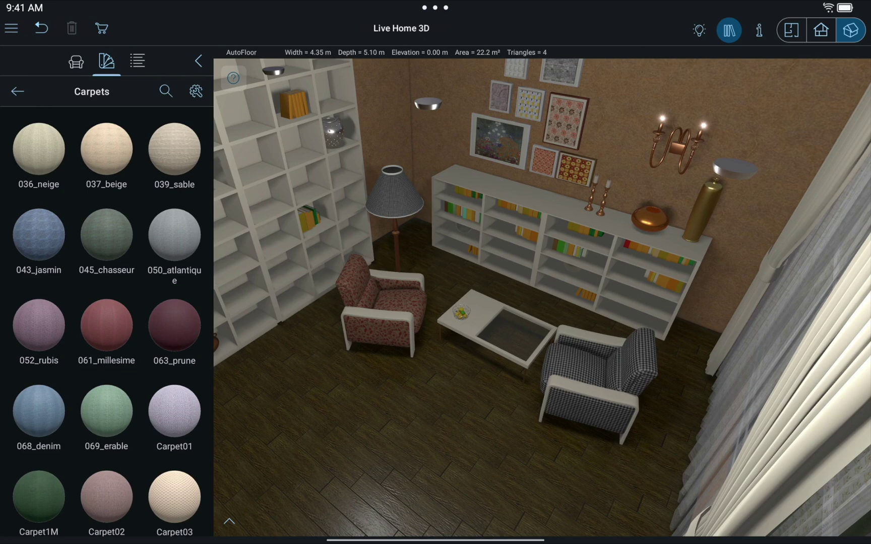
Try carpet on the living room floor and back wall, then draw a small bathroom floor block.
drag(39, 325, 412, 430)
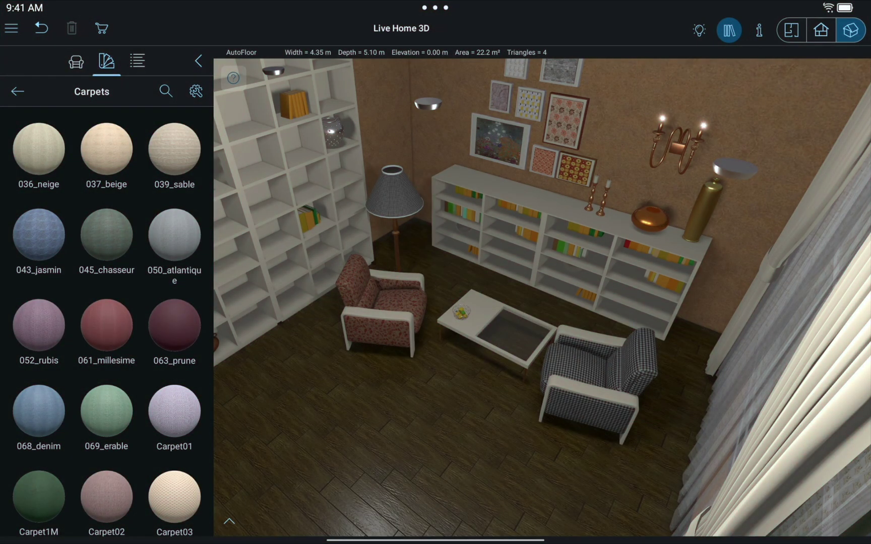
drag(175, 325, 642, 92)
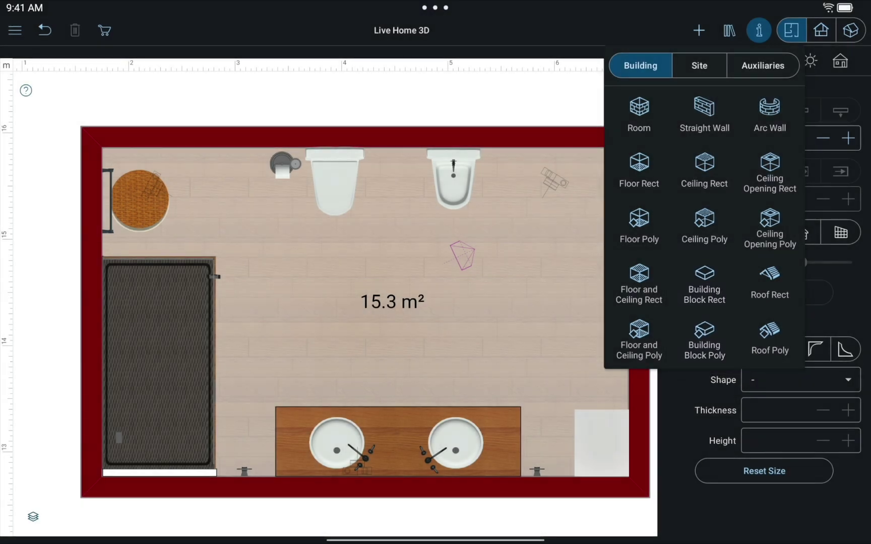
click(704, 286)
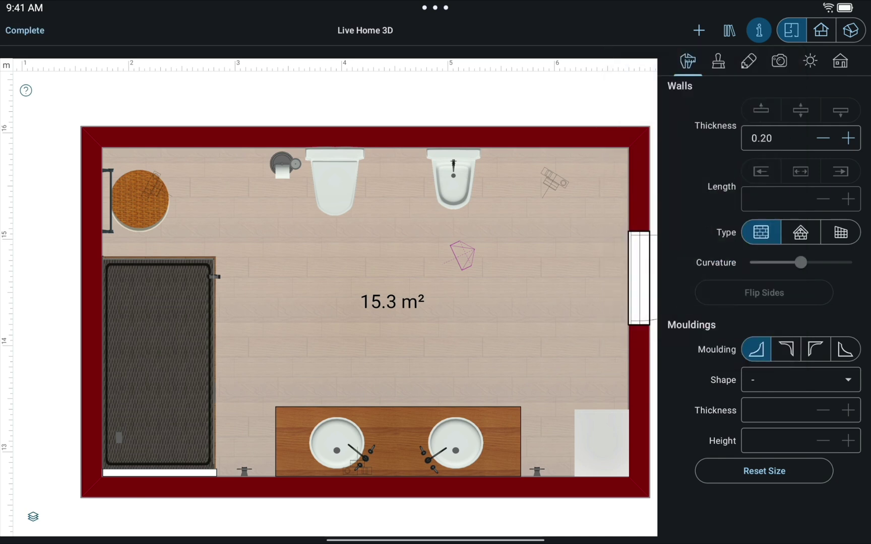
drag(232, 290, 289, 348)
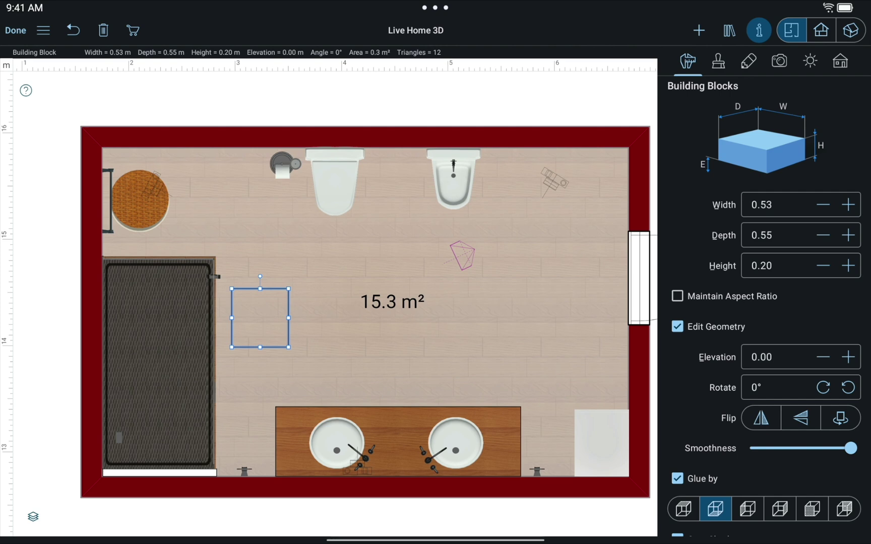
click(252, 289)
Arch the block's top and bottom edges and set its height to 0.02 m.
drag(261, 288, 261, 260)
drag(260, 348, 260, 376)
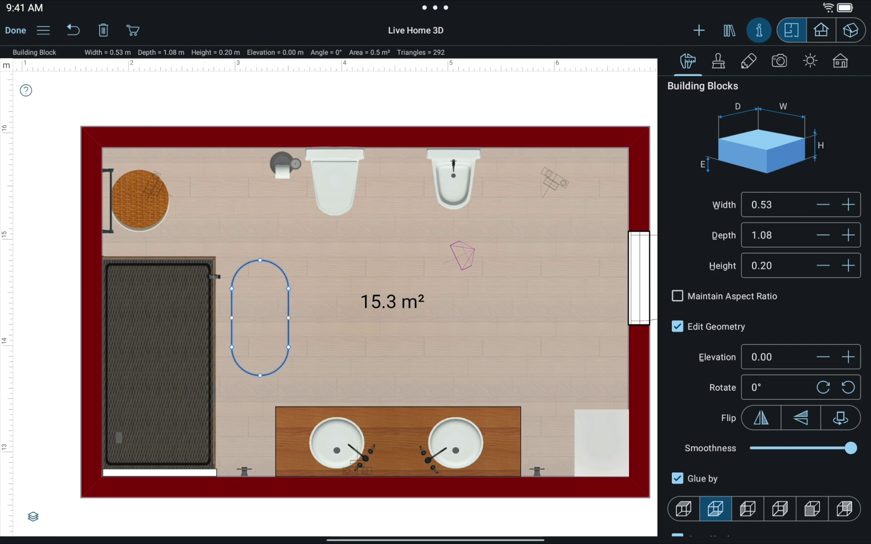
click(677, 295)
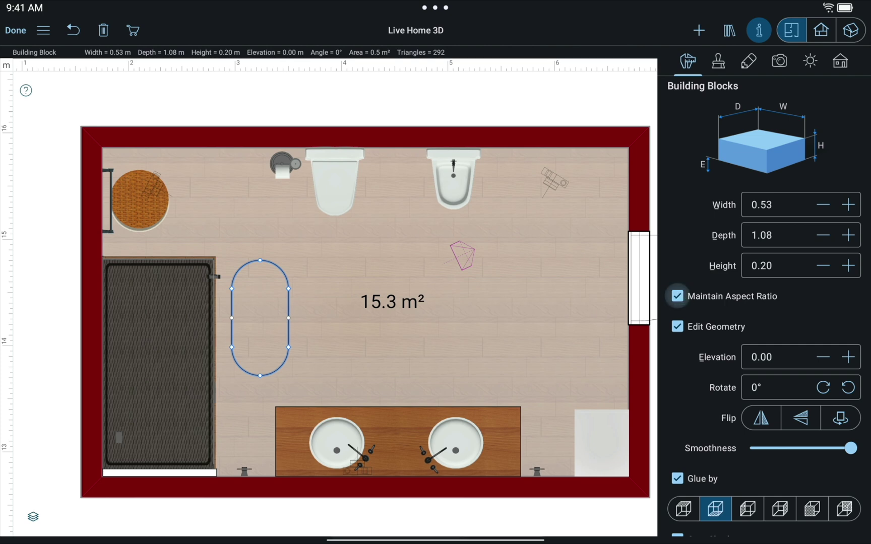
click(677, 296)
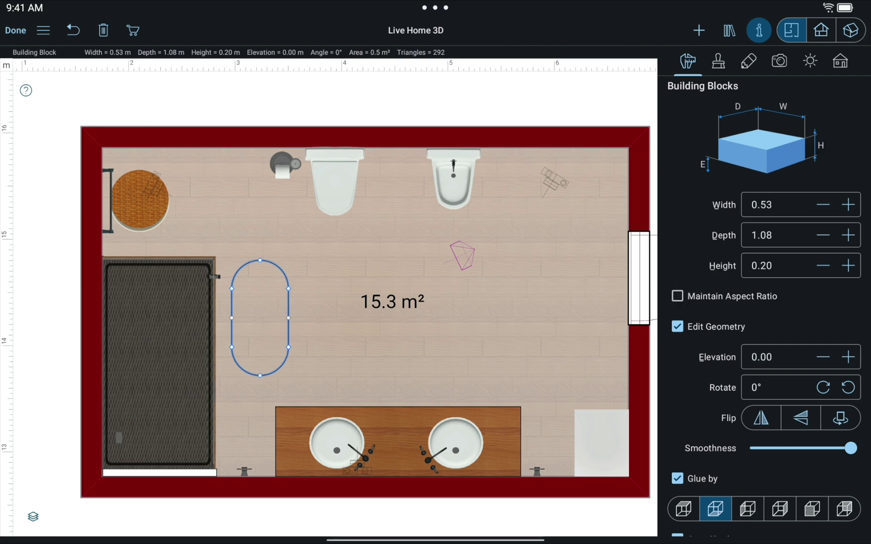
click(772, 266)
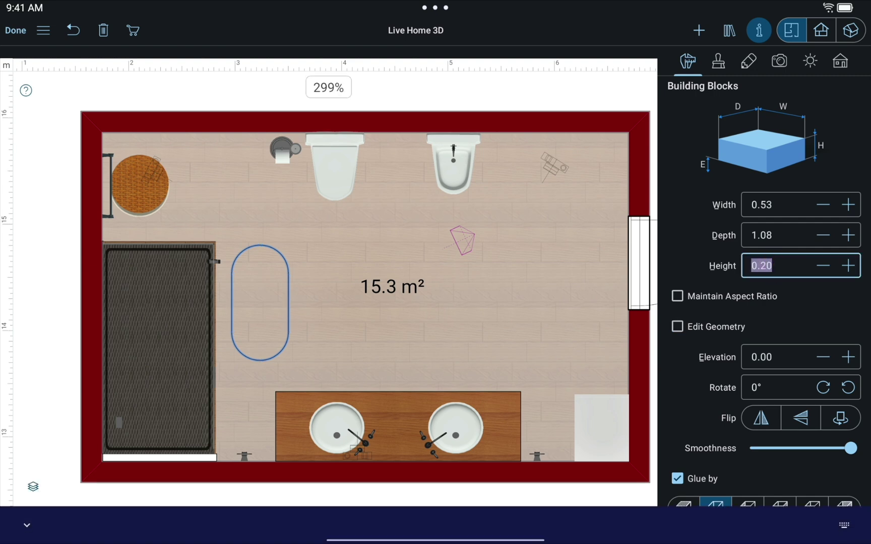
text(0,)
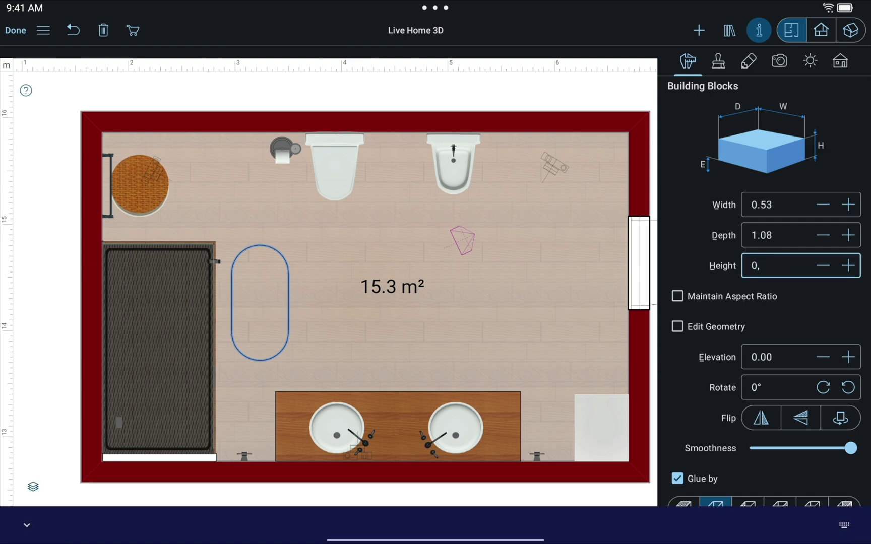
text(02)
key(Return)
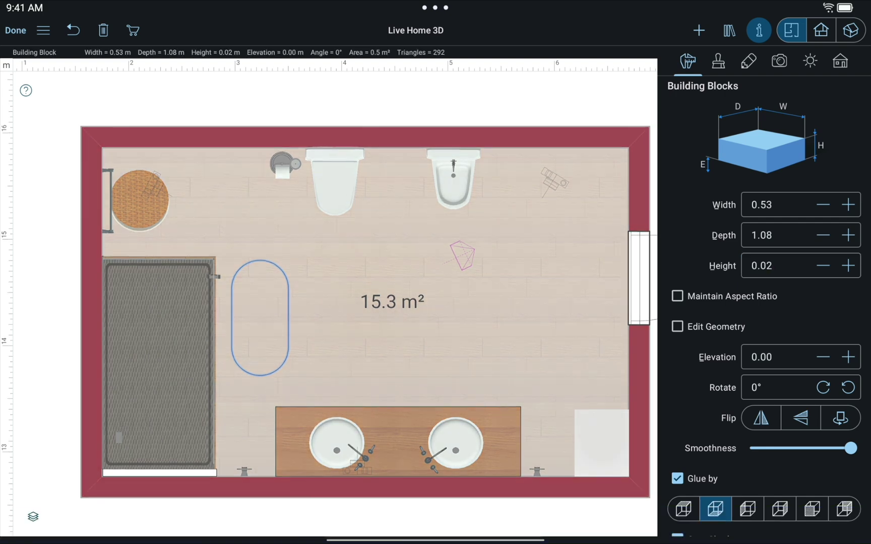
Apply 006_sable carpet to the oval rug in 3D and reveal its Tile Transform settings.
click(280, 366)
click(729, 29)
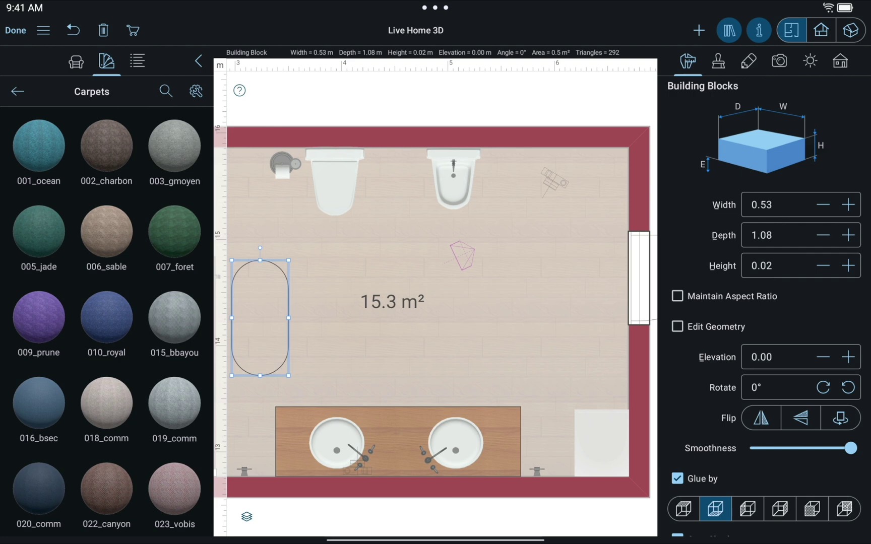
click(850, 30)
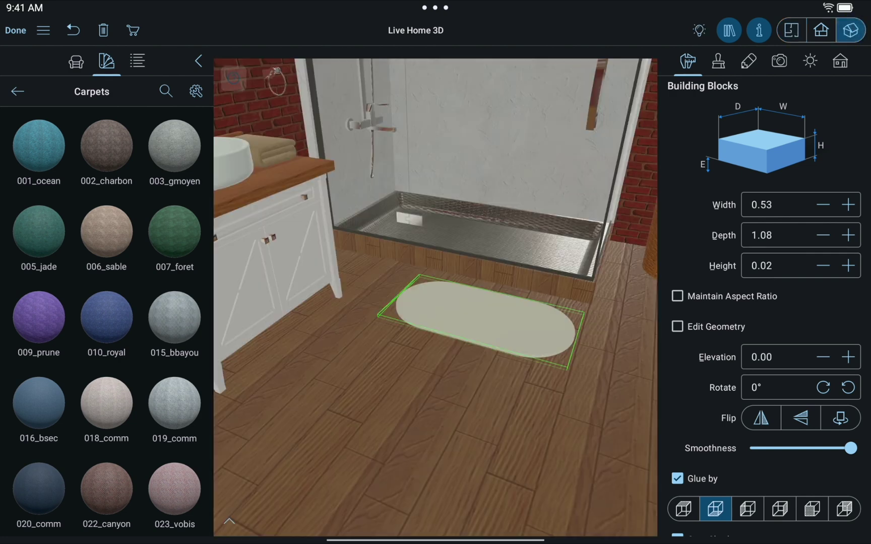
drag(107, 232, 468, 311)
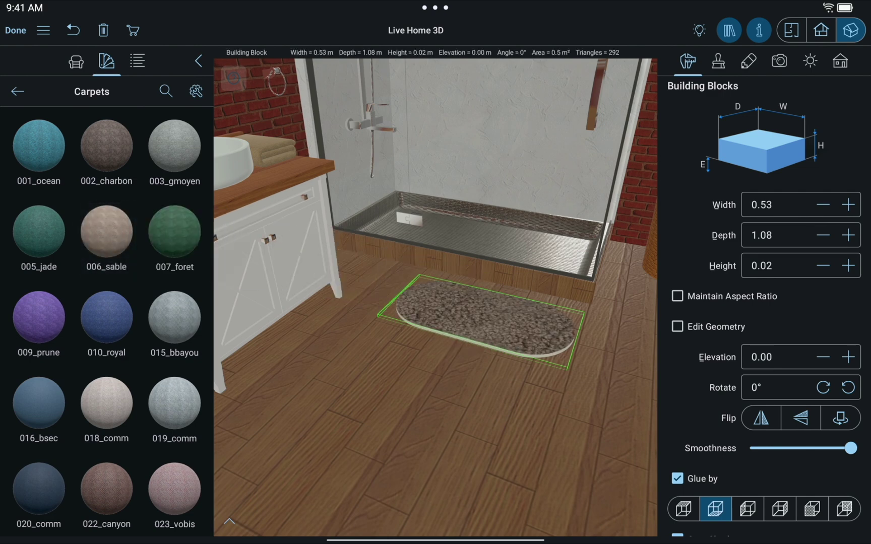
click(718, 61)
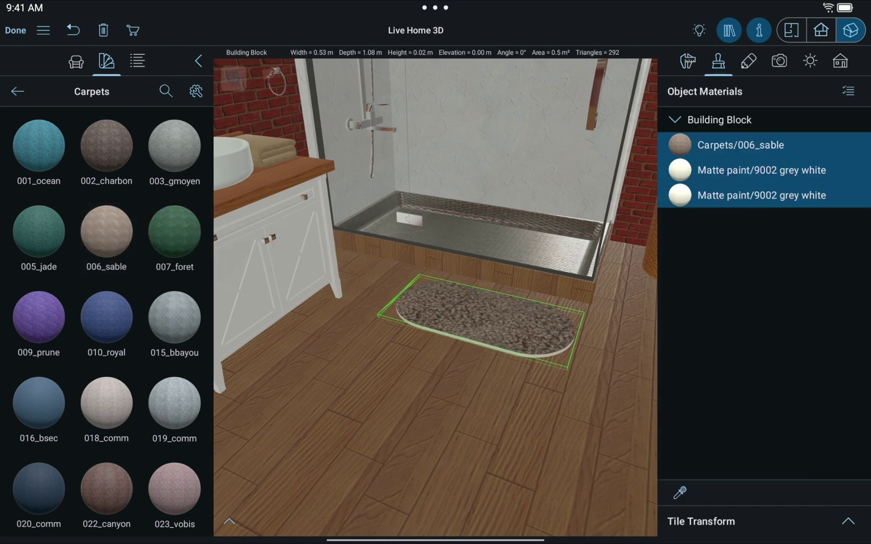
click(848, 522)
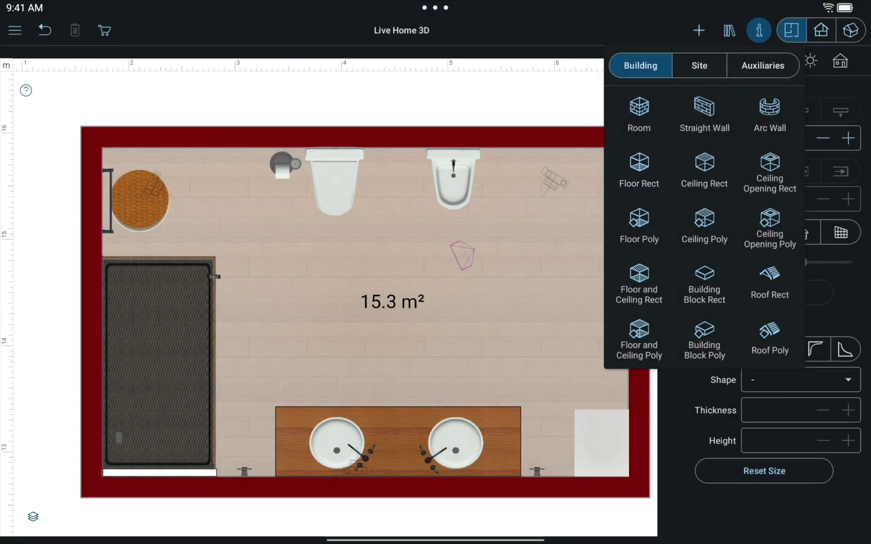
Draw a small rectangular Floor Rect patch beside the shower.
click(639, 171)
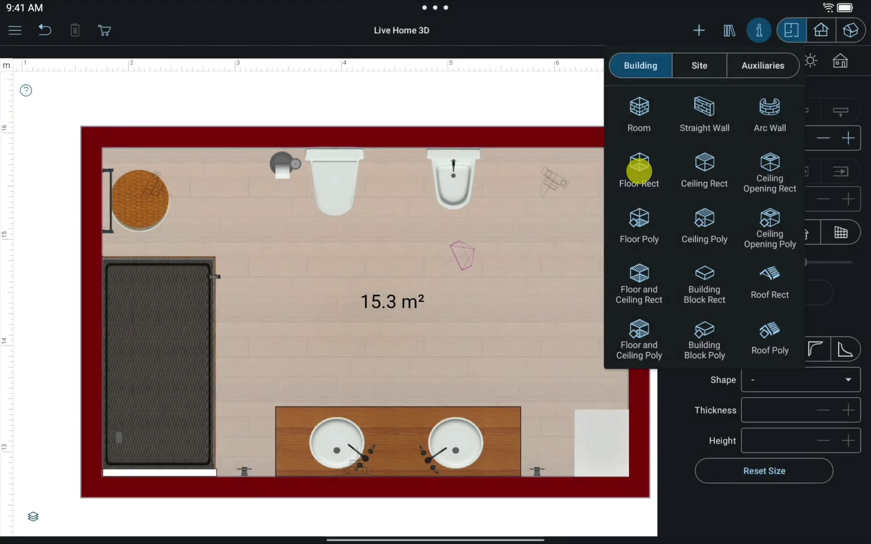
drag(232, 285, 282, 362)
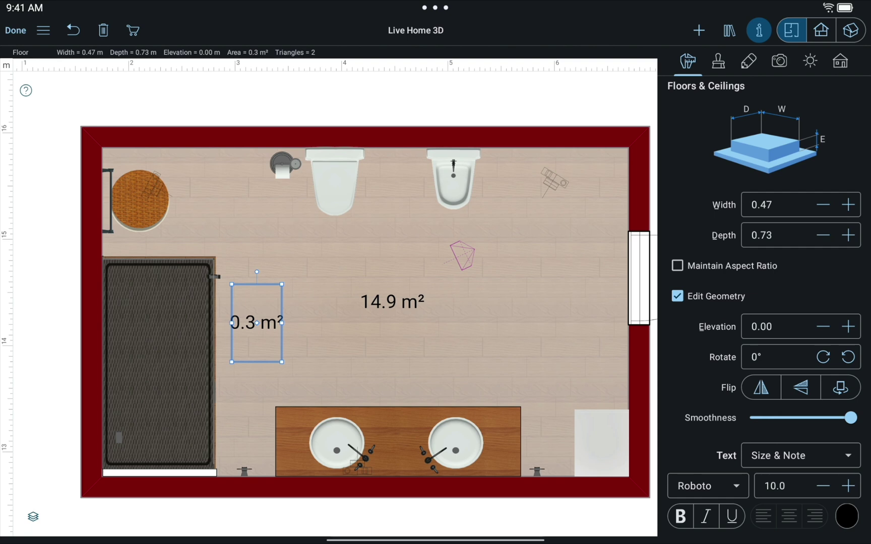
click(699, 30)
click(639, 163)
Curve the patch's top and bottom edges outward into a 0.47 × 1.20 m oval.
click(258, 288)
click(389, 243)
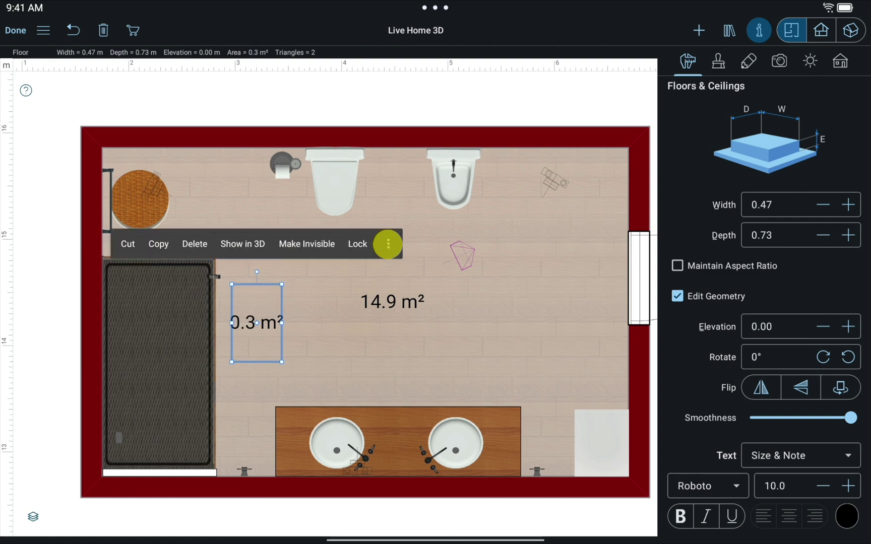
click(362, 214)
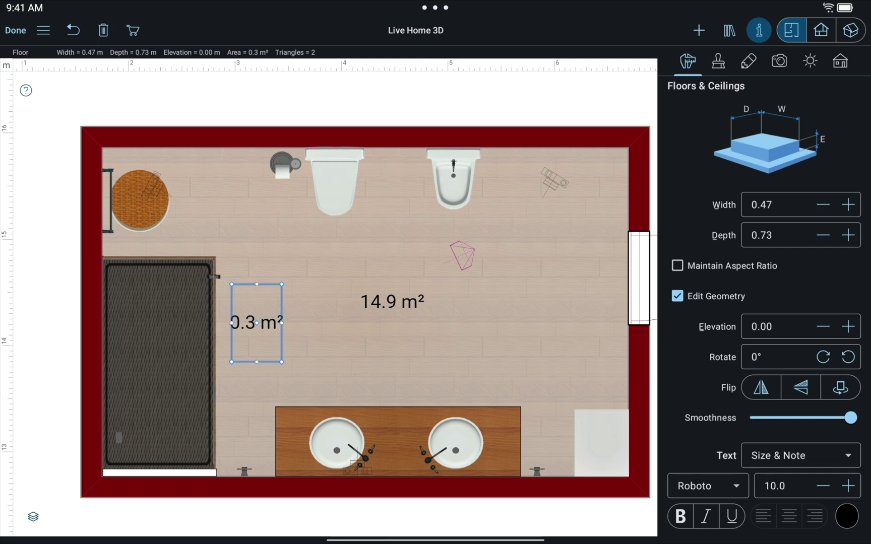
drag(256, 285, 256, 259)
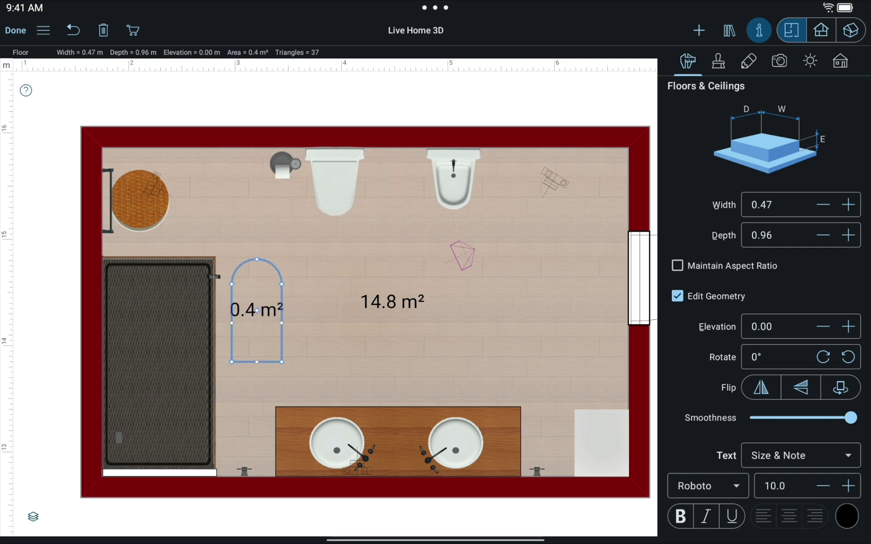
drag(257, 362, 257, 386)
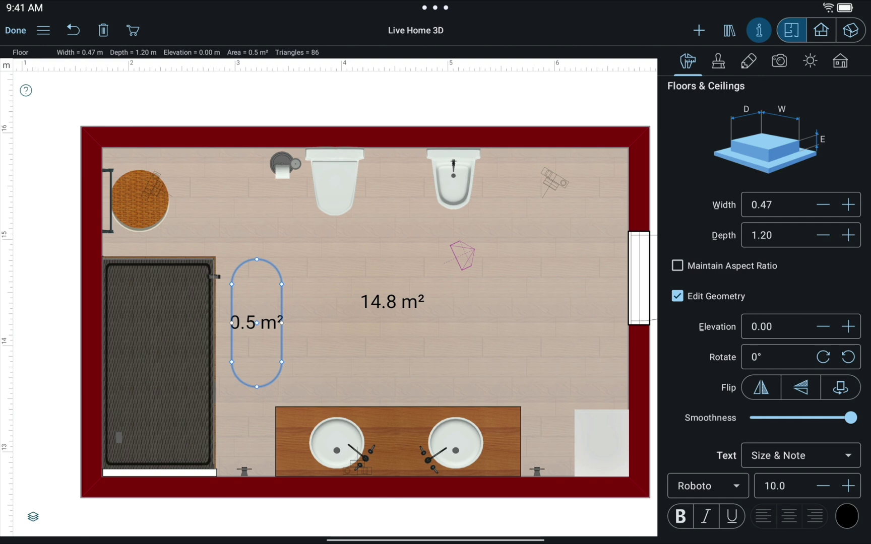
click(729, 30)
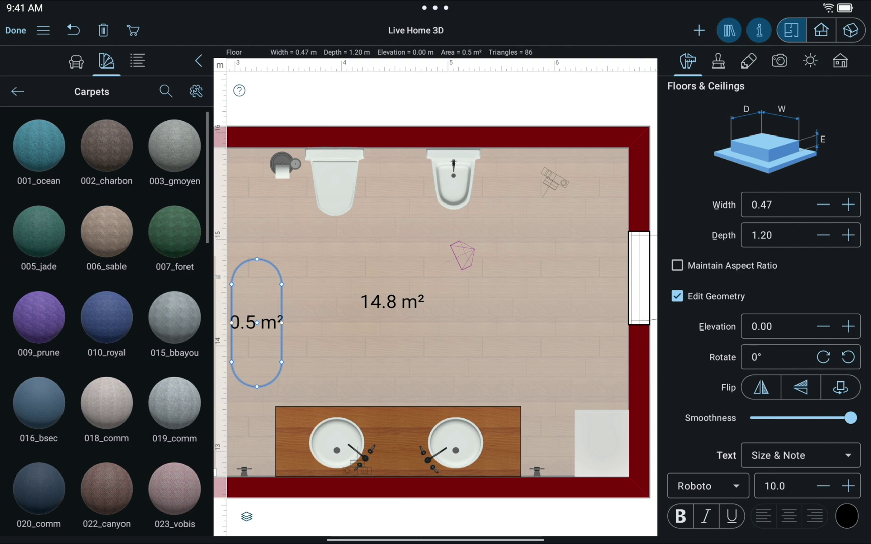
Cover the second oval rug with 006_sable carpet and check its material list.
click(850, 30)
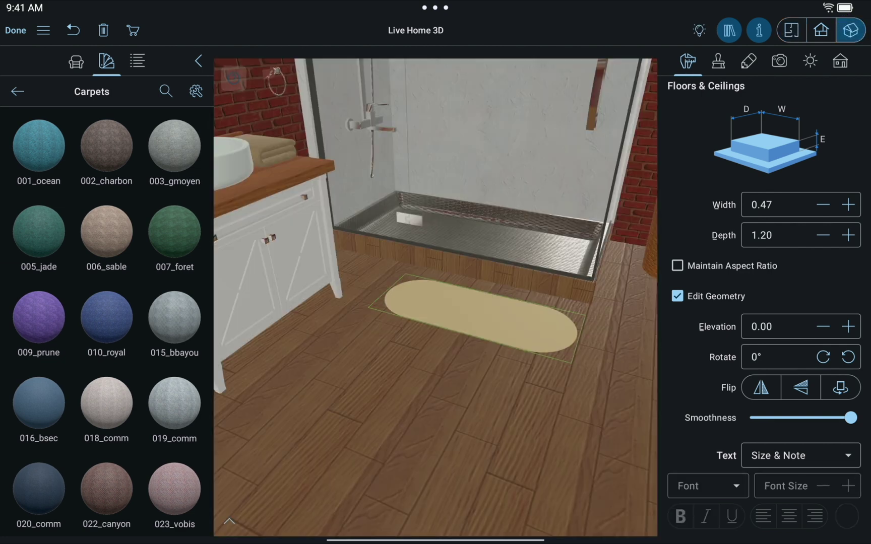
drag(107, 232, 444, 307)
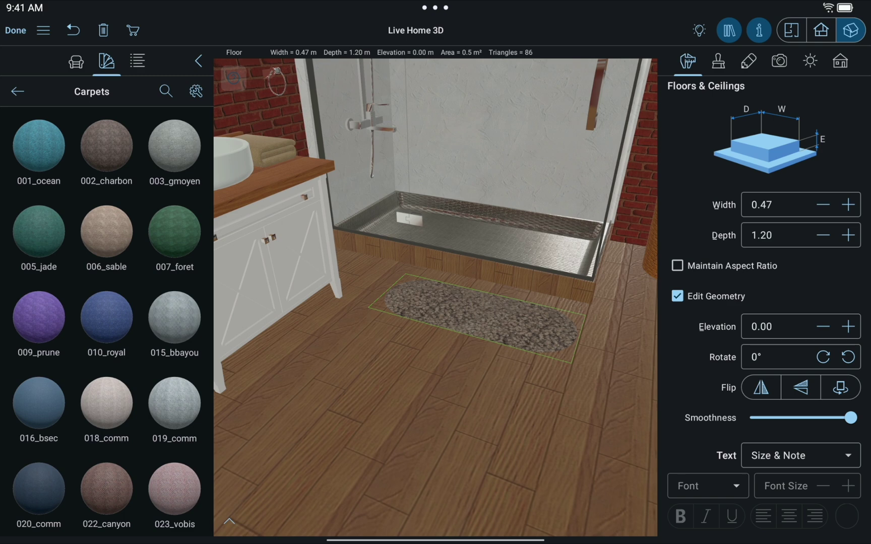
click(718, 61)
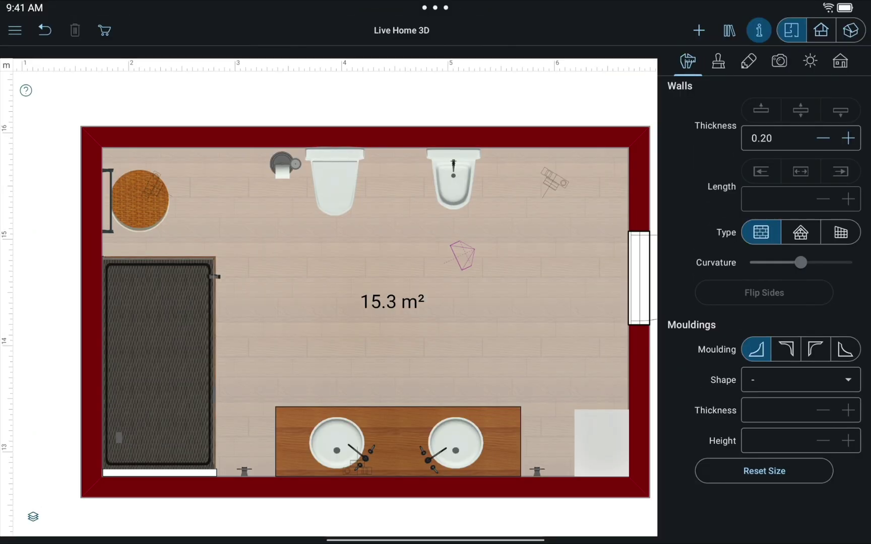
Place a Vertical Cylinder from Shapes on the bathroom floor with proportions unlocked.
click(729, 30)
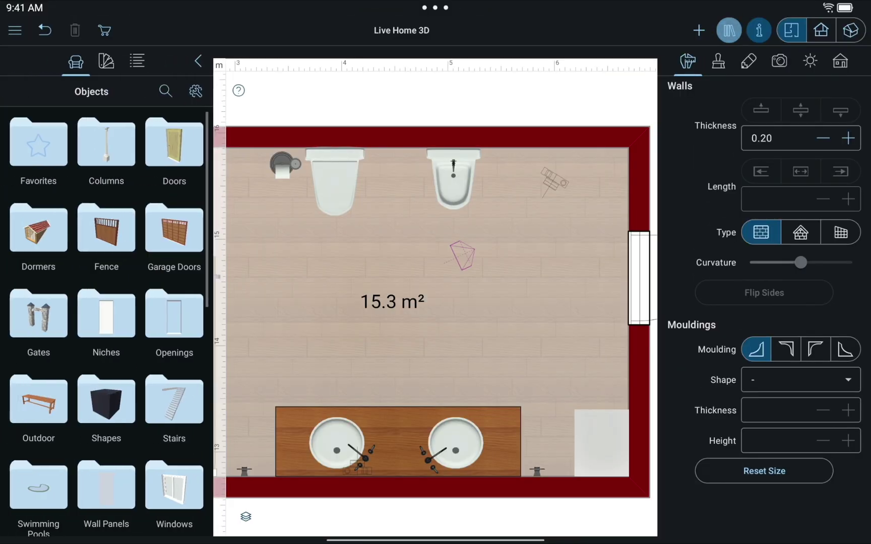
click(107, 405)
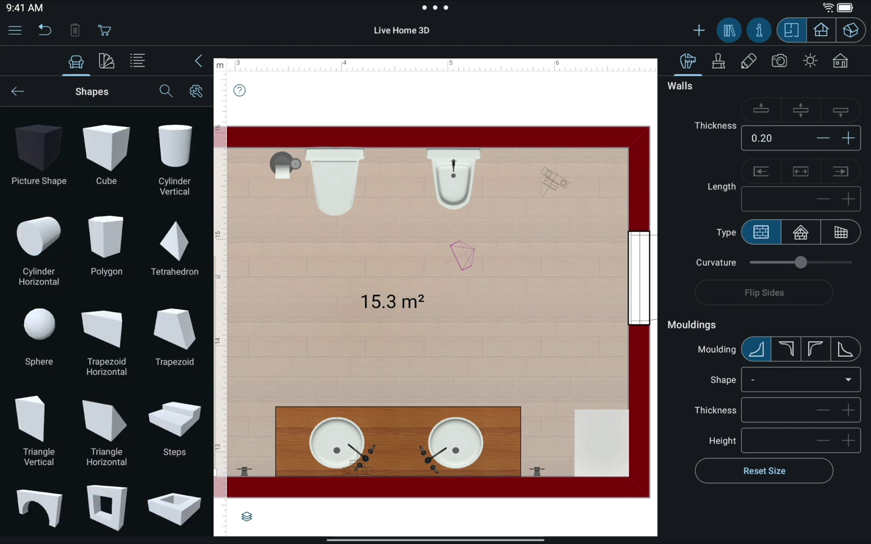
mouse_move(174, 157)
mouse_down()
mouse_move(289, 329)
mouse_move(290, 320)
mouse_up()
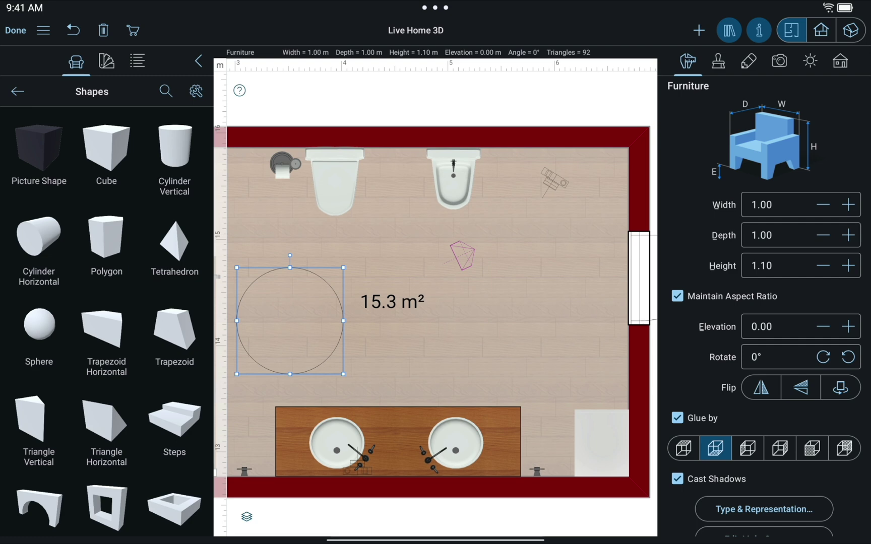
click(677, 296)
click(677, 297)
click(772, 266)
Make the cylinder 0.02 m high and cover it with 006_sable carpet.
key(BackSpace)
text(0)
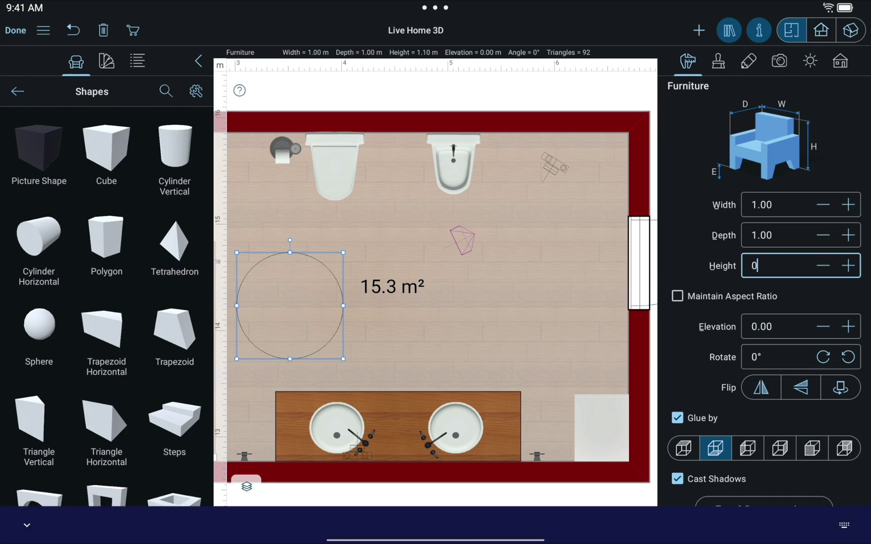
text(,02)
click(106, 61)
click(15, 30)
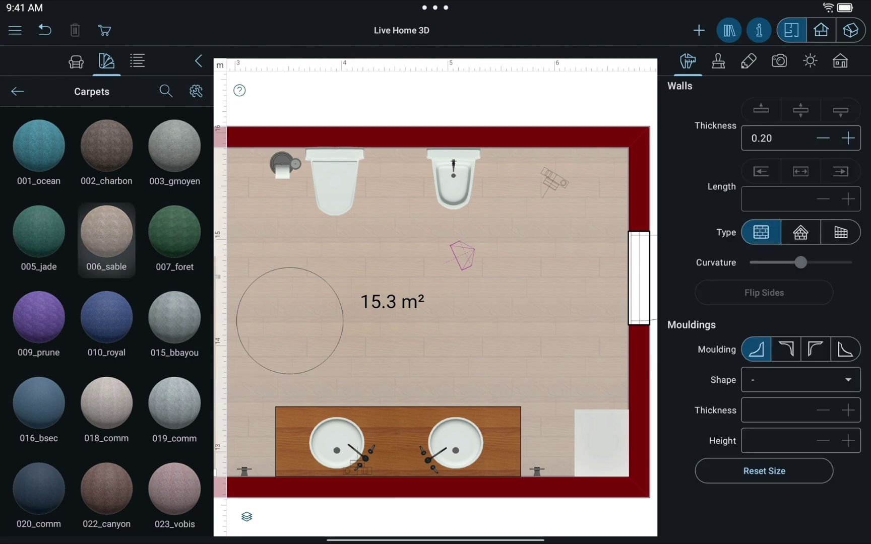
drag(106, 232, 272, 319)
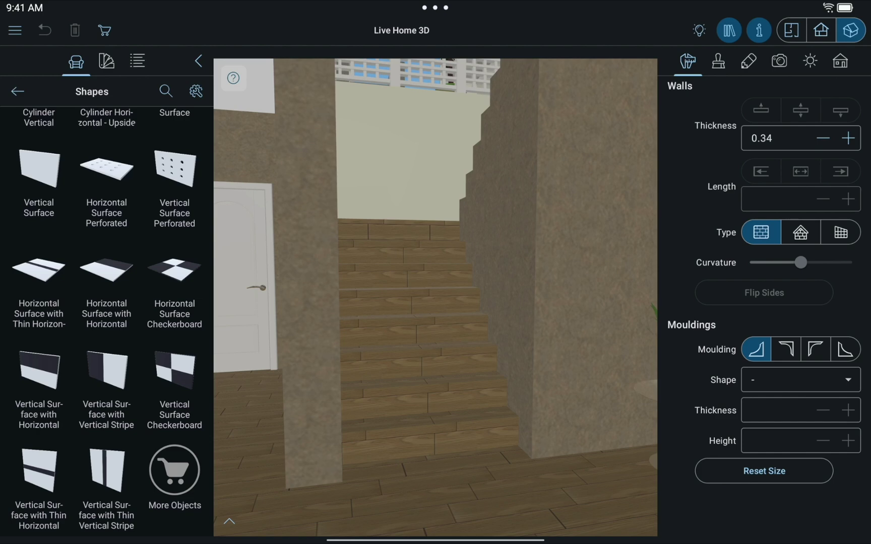
Place a Vertical Surface in the stairwell and unlock its proportions for free resizing.
mouse_move(39, 179)
mouse_down()
mouse_move(404, 325)
mouse_move(417, 348)
mouse_up()
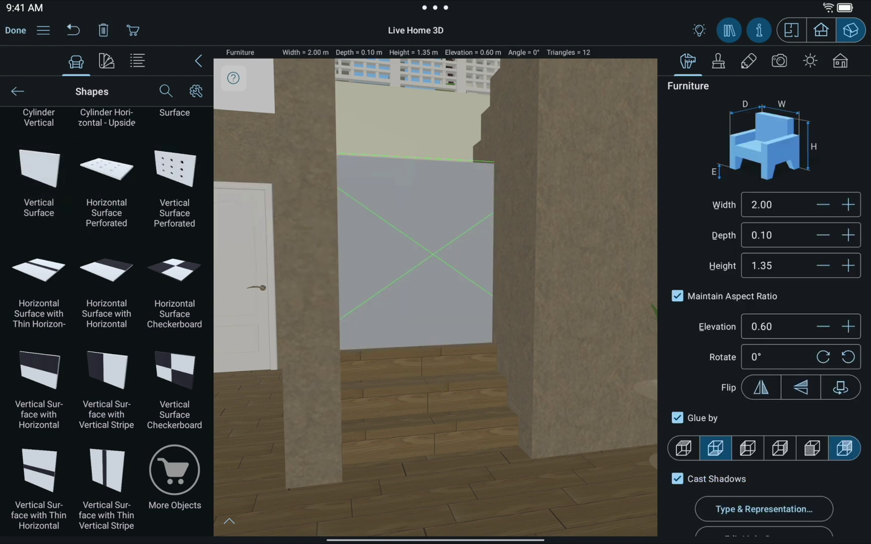
click(677, 418)
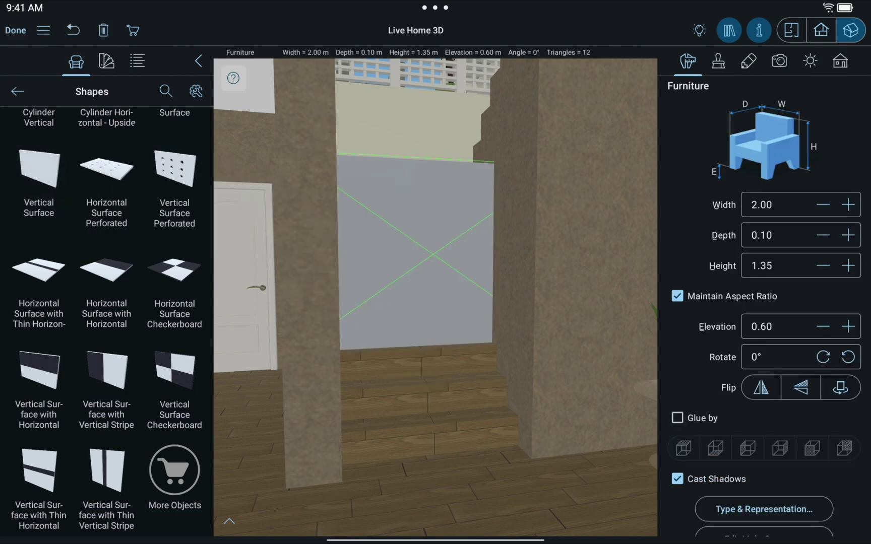
click(677, 296)
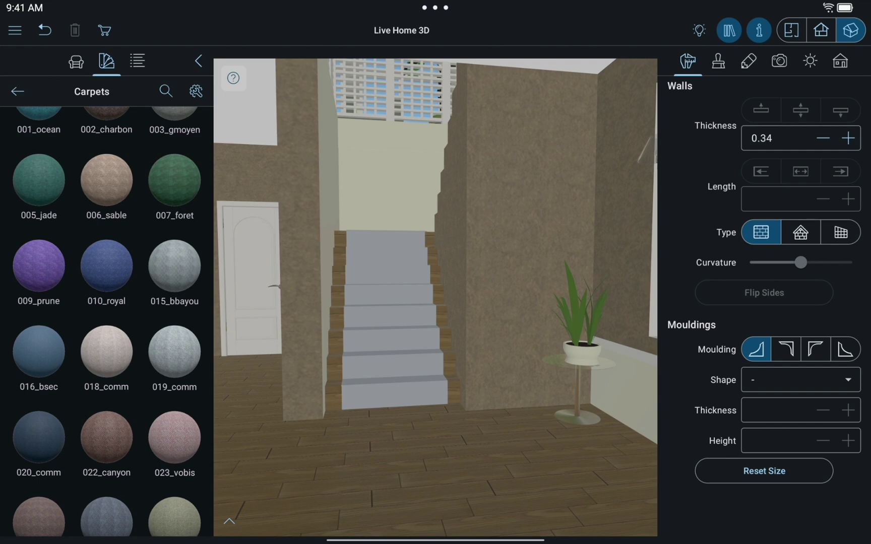
Drag the blue 010_royal carpet onto the stair runner.
drag(107, 265, 381, 381)
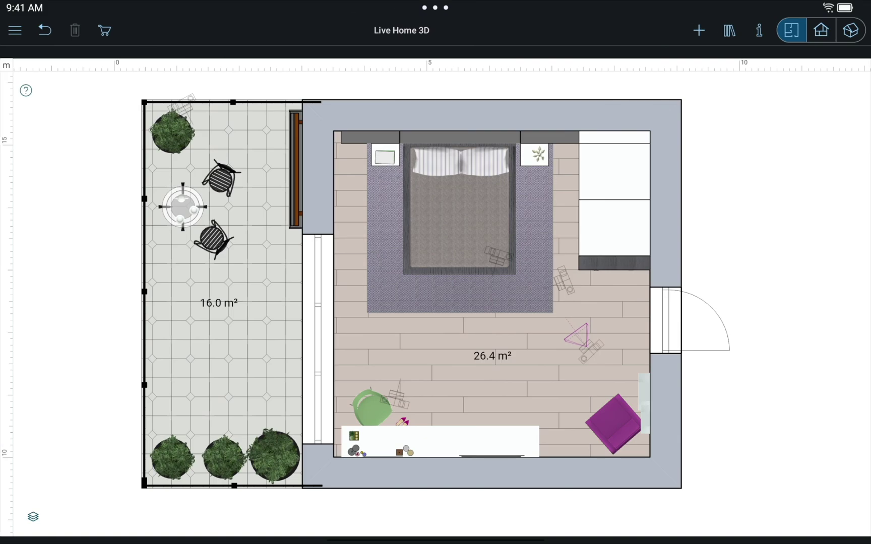
Select the wall behind the bed and show it in elevation view.
click(820, 29)
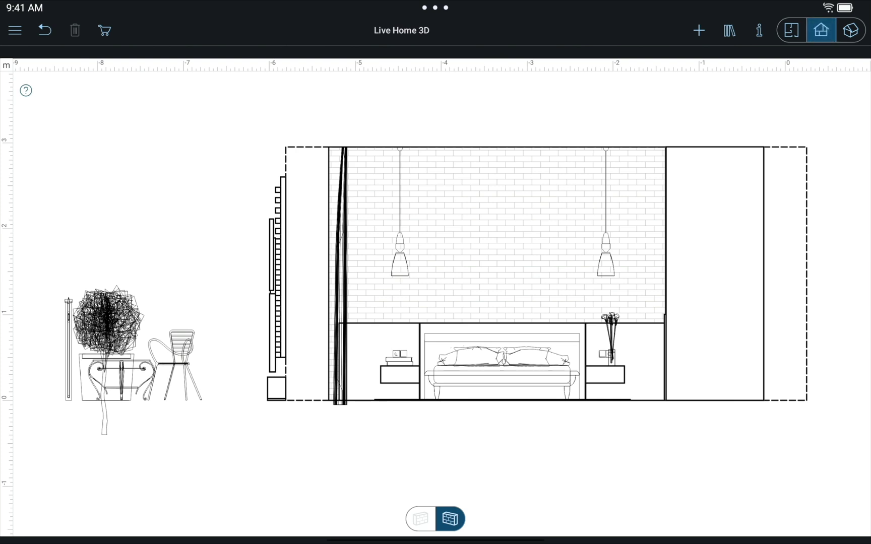
click(791, 30)
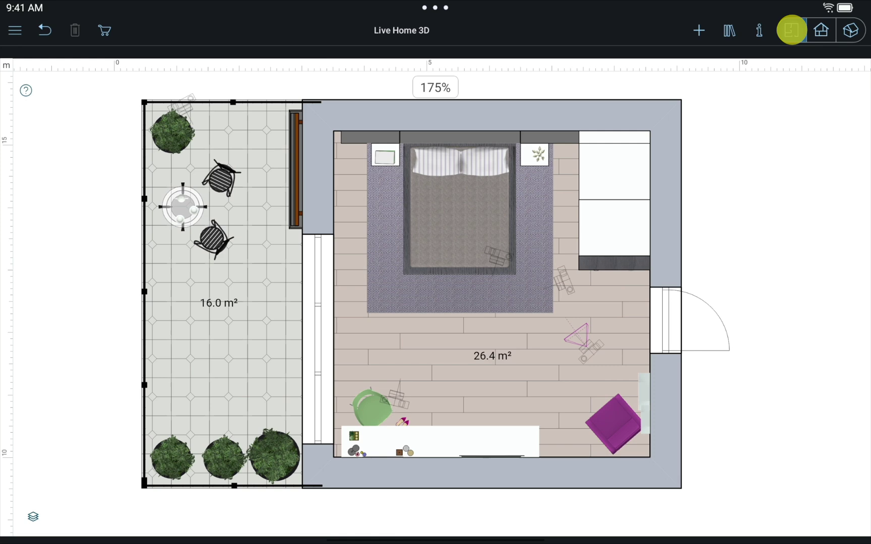
click(496, 115)
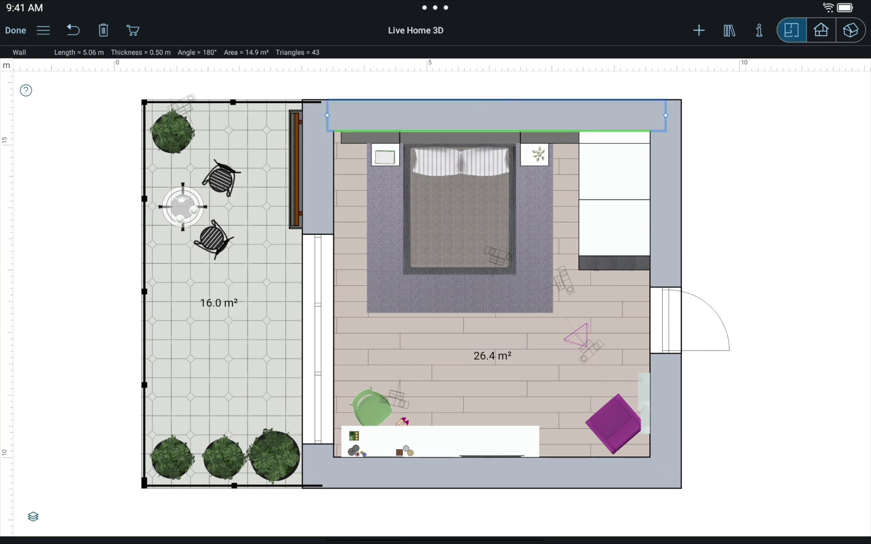
click(821, 30)
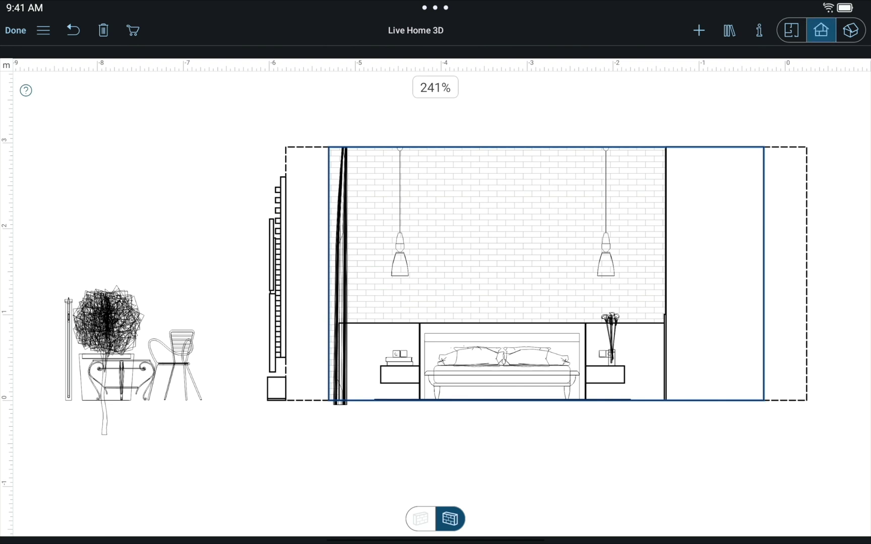
Draw a 2.07 × 1.26 m Wall Panel Rect on the wall above the bed.
click(699, 30)
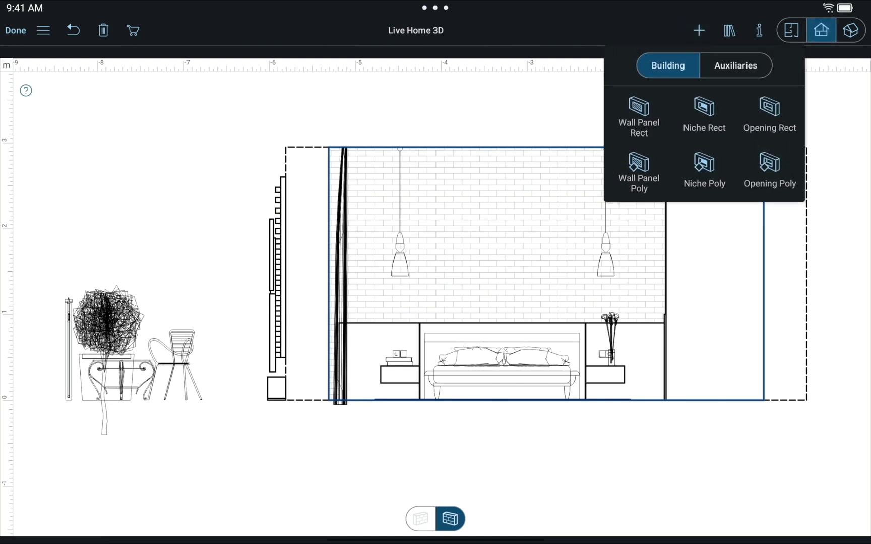
click(639, 116)
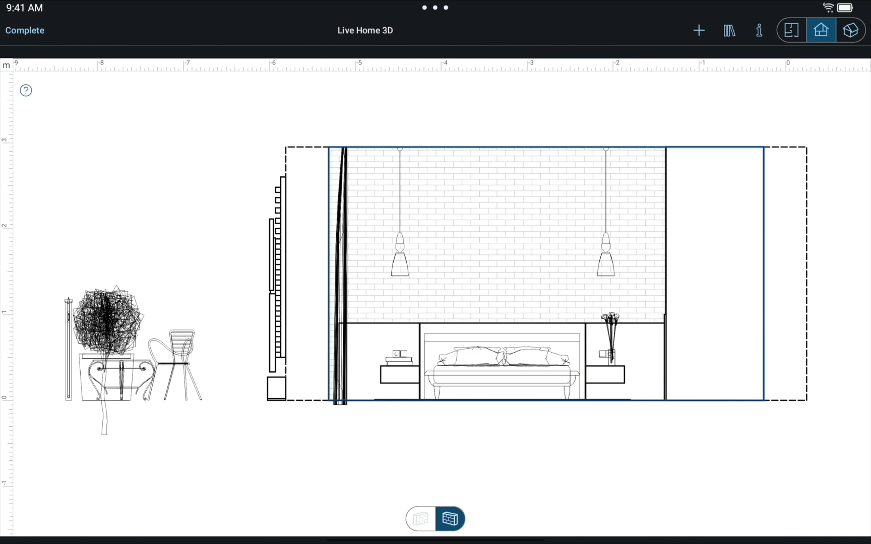
drag(414, 177, 591, 285)
click(759, 30)
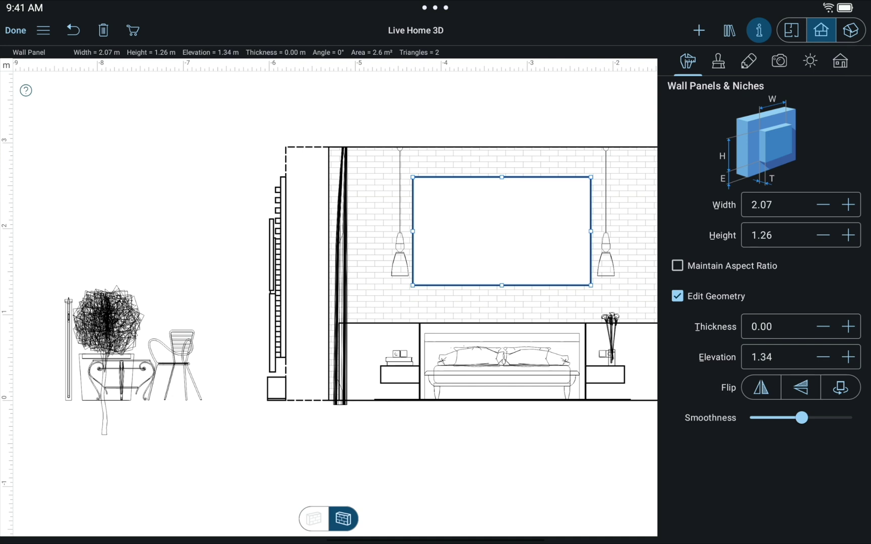
In 3D, apply 007_foret carpet to the wall panel and reveal its Tile Transform settings.
click(850, 30)
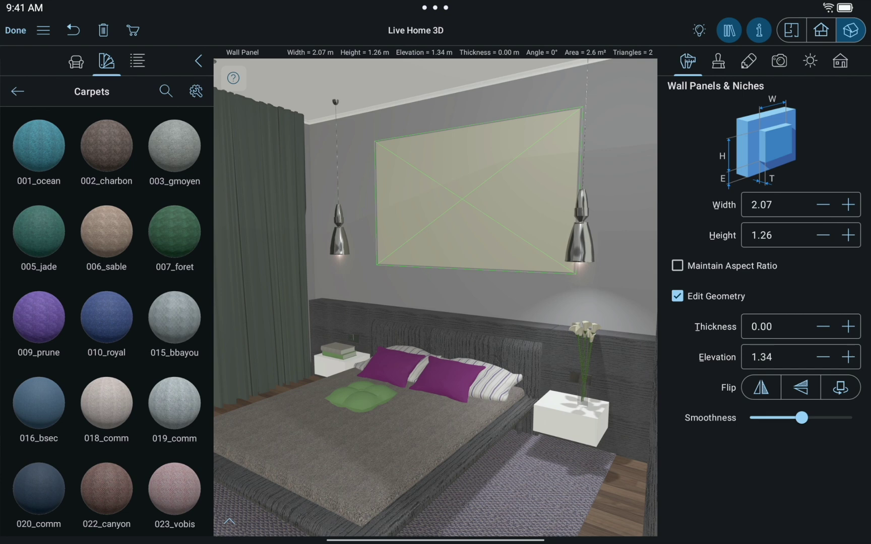
drag(175, 232, 416, 210)
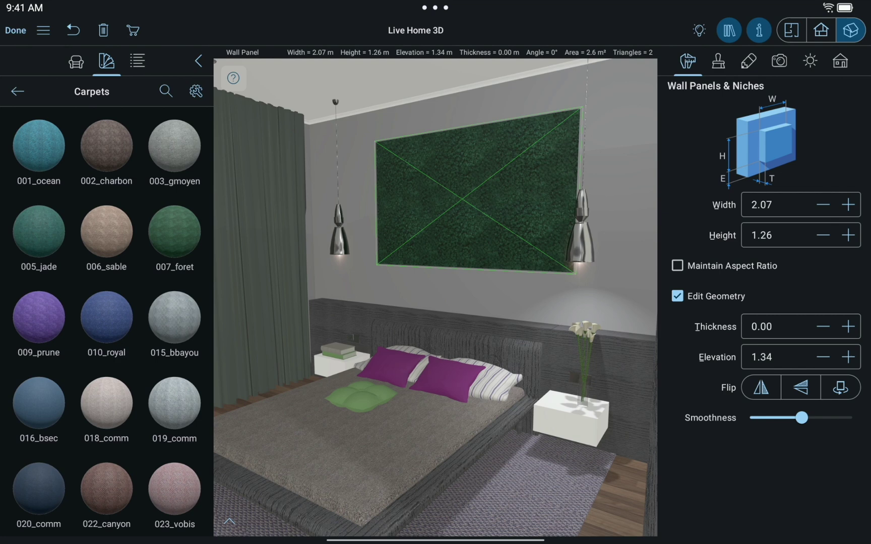
click(718, 61)
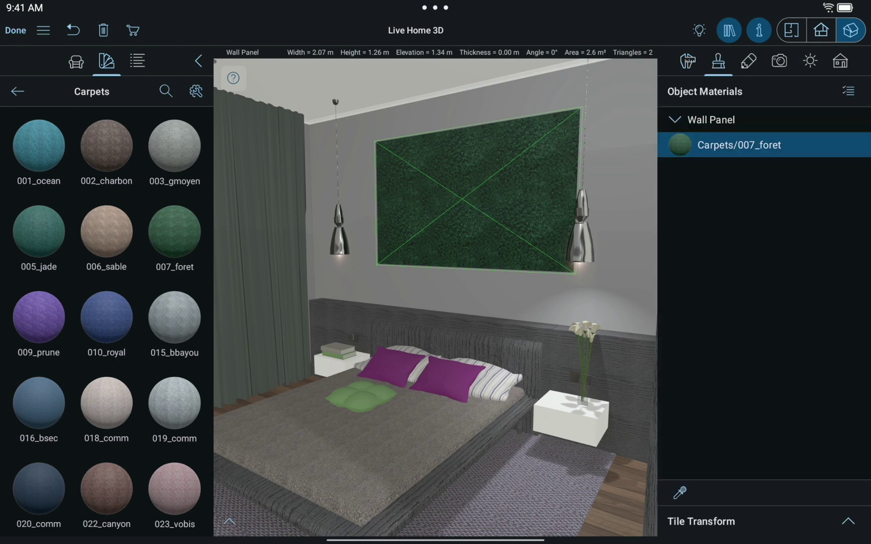
click(848, 522)
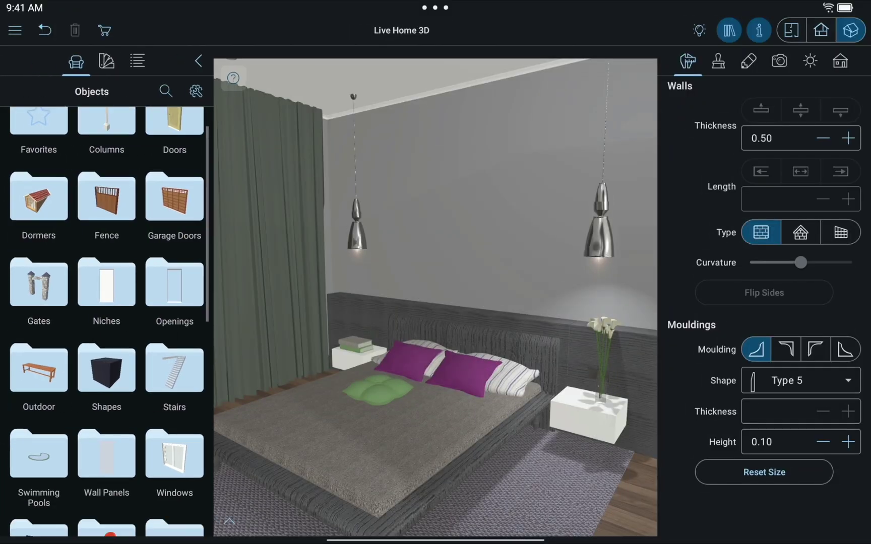
scroll(106, 320, down, 5)
Place a KUP Wall Panel on the back wall and resize it to 2.50 × 1.70 m.
click(106, 174)
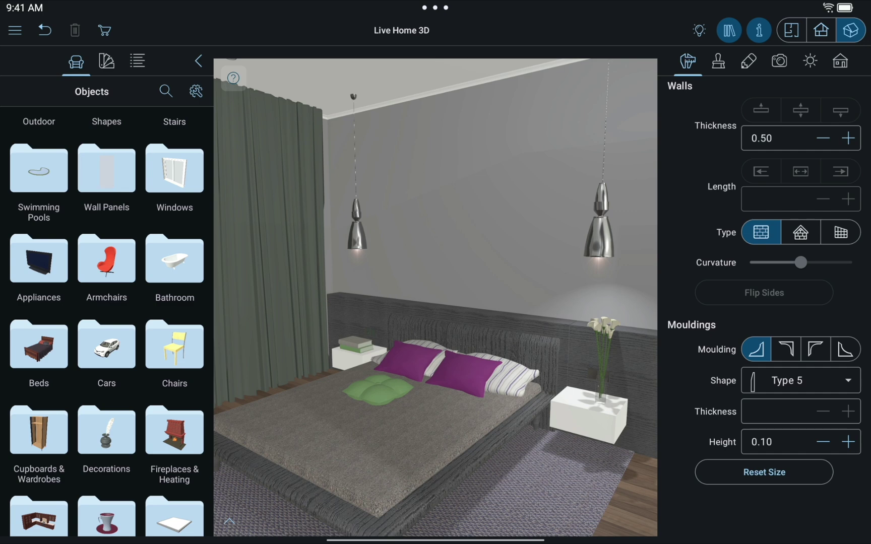
drag(107, 156, 477, 191)
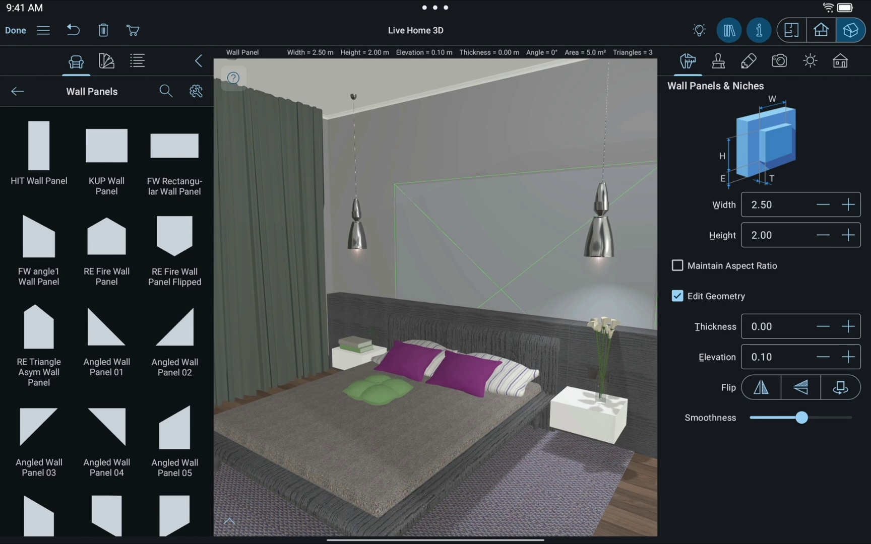
click(678, 266)
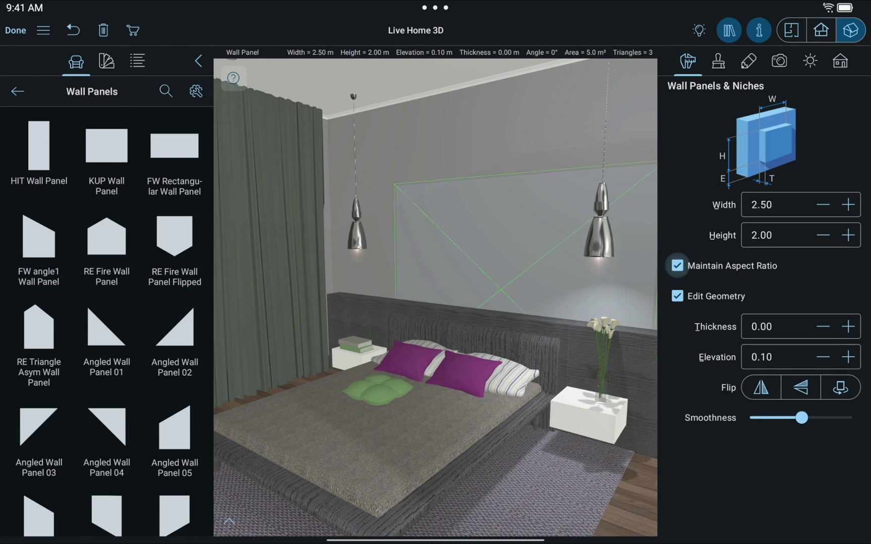
click(677, 266)
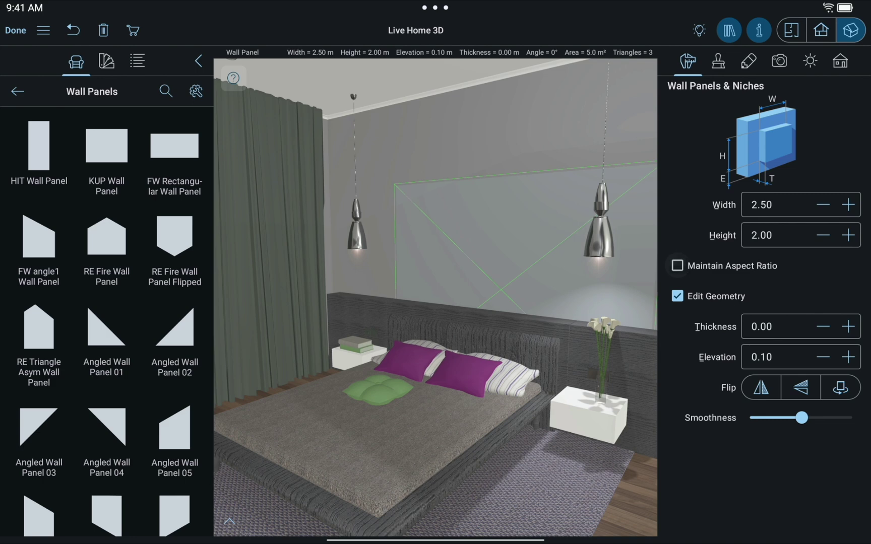
click(762, 235)
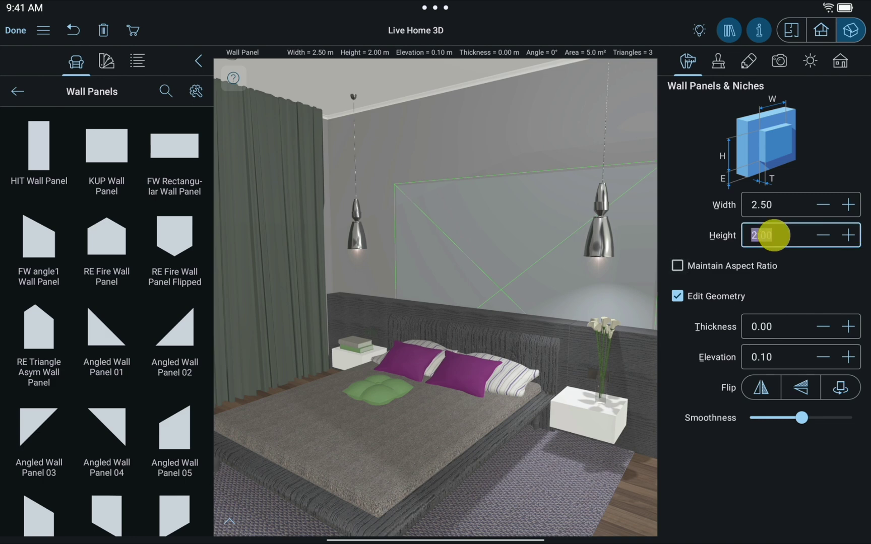
text(1.70)
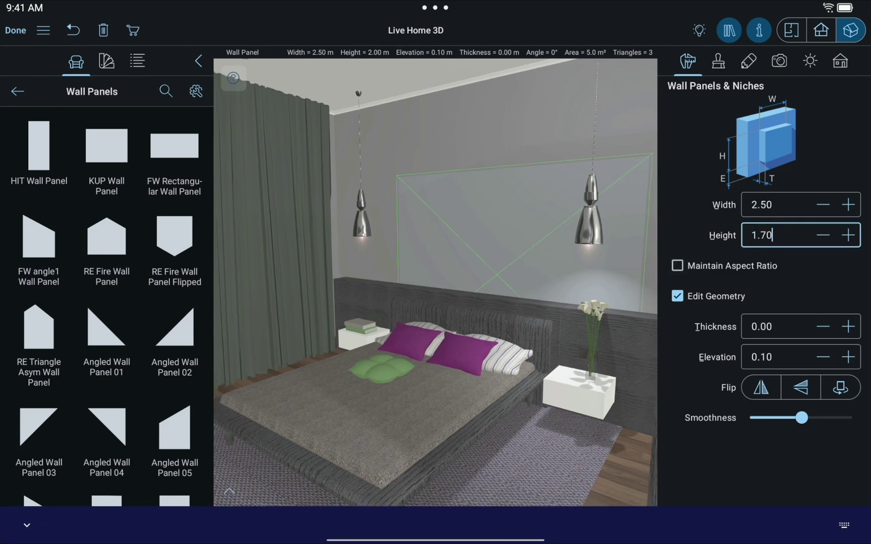
key(Return)
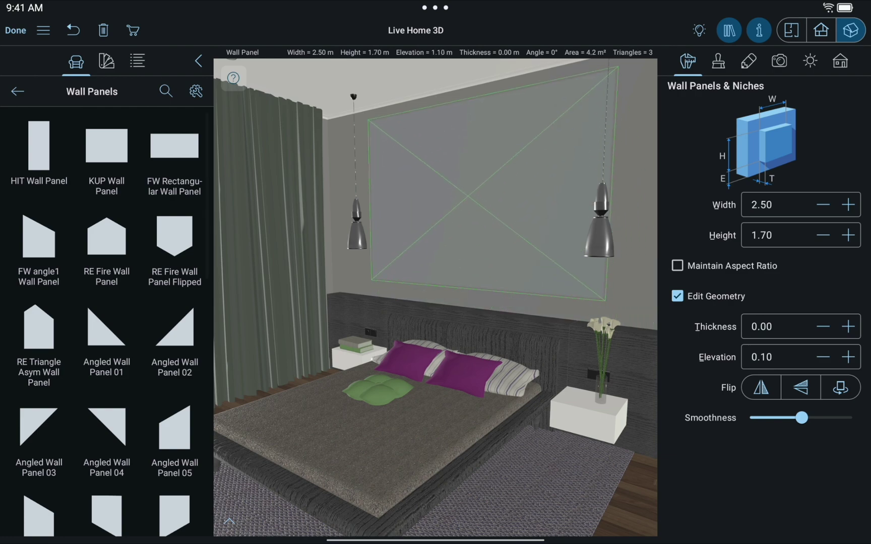
Apply the purple 009_prune carpet from Materials > Carpets to the wall panel above the bed.
click(105, 61)
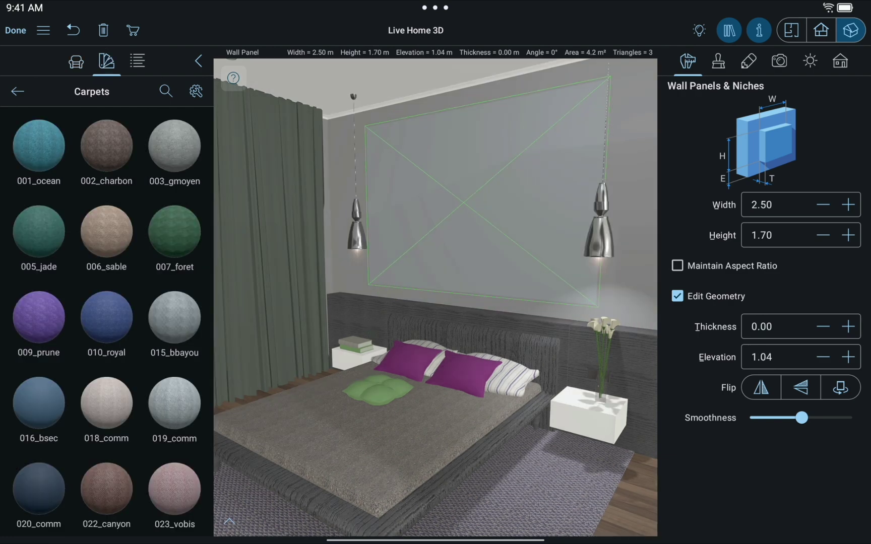
drag(39, 317, 445, 211)
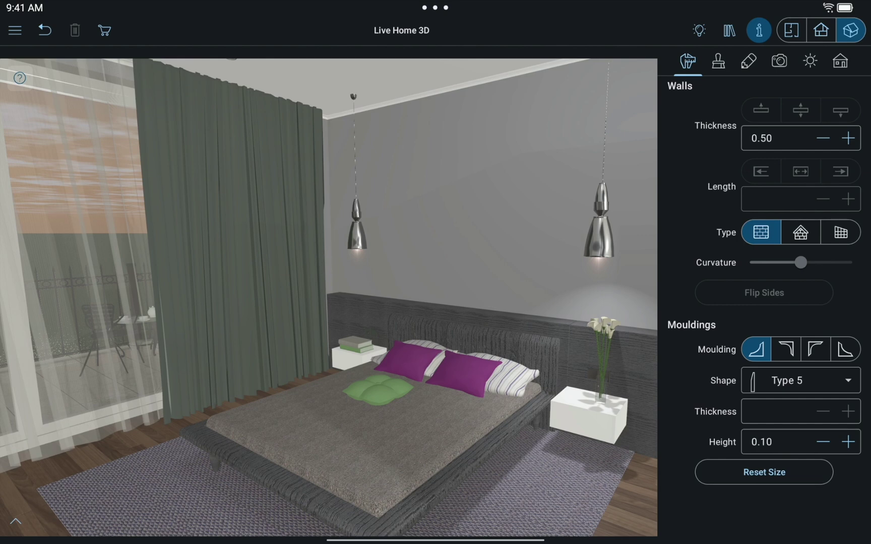
Add a Cylinder Horizontal from Shapes, with Glue by and Maintain Aspect Ratio turned off.
click(729, 30)
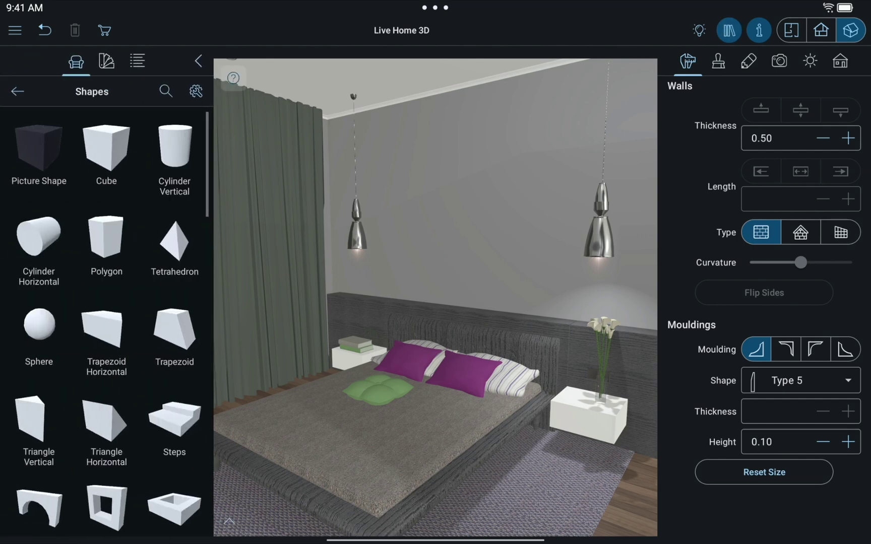
drag(38, 235, 466, 180)
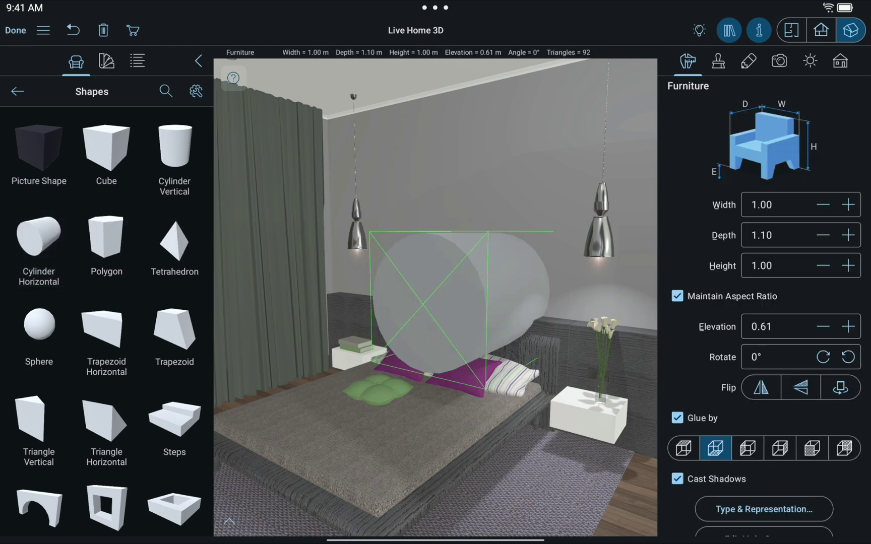
click(677, 418)
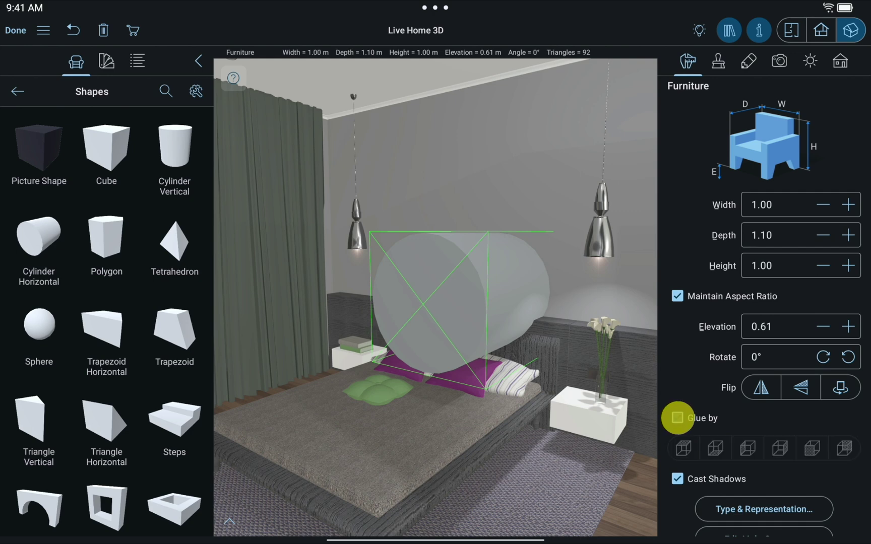
click(677, 296)
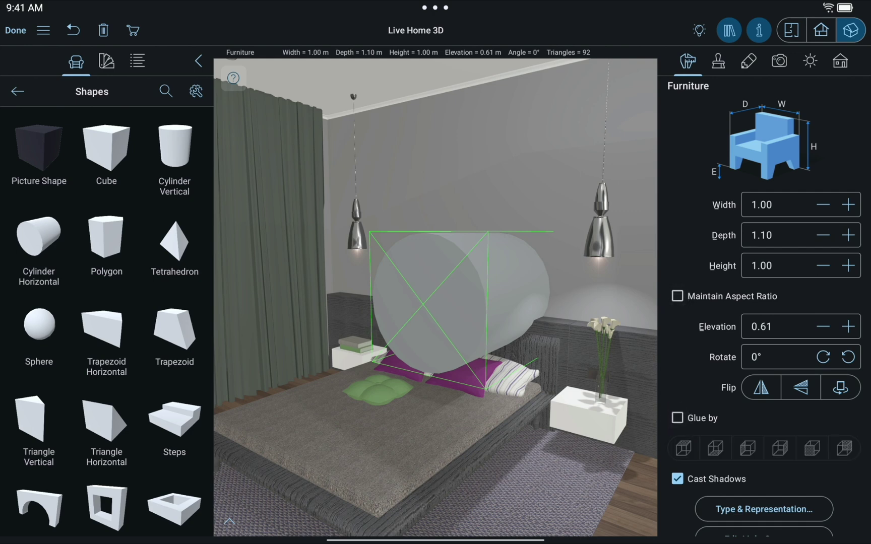
Set the cylinder to elevation 1.32 m, width 2.00 m and depth 0.10 m.
click(769, 326)
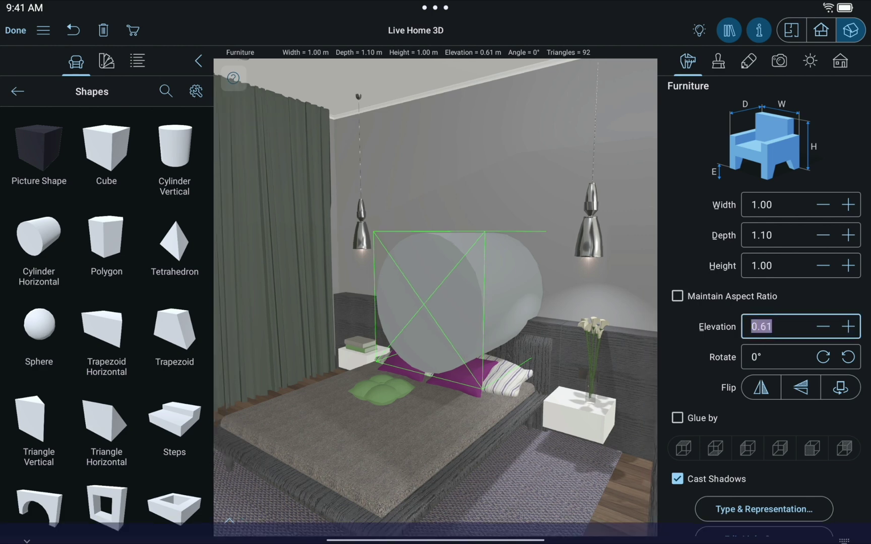
key(BackSpace)
text(1.)
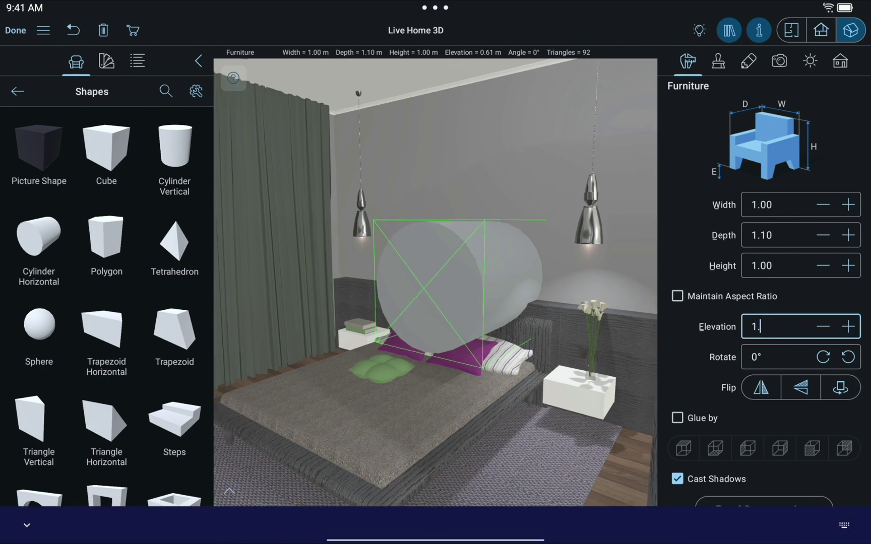
text(32)
click(772, 204)
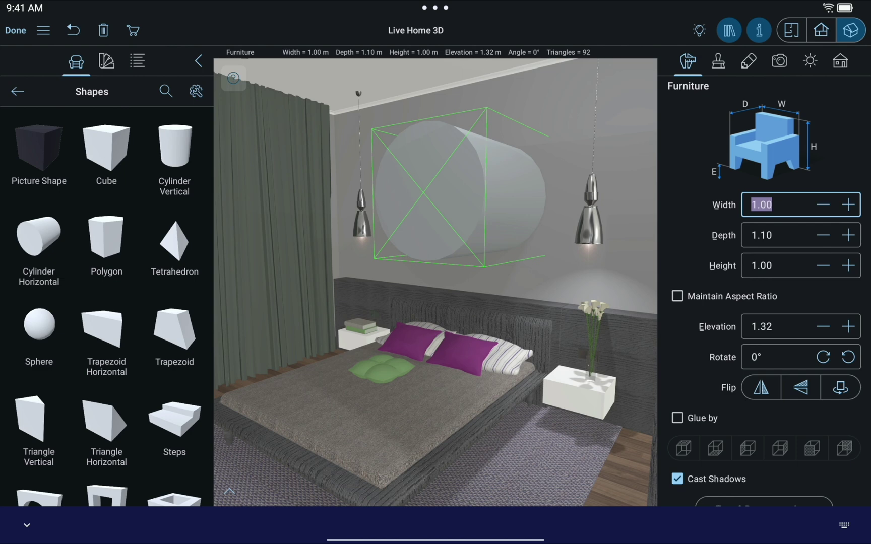
text(2)
click(768, 235)
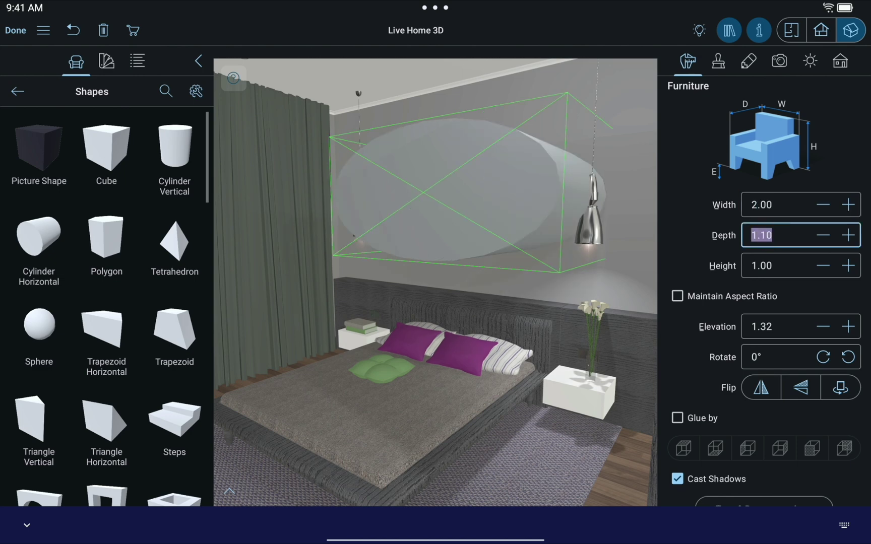
key(BackSpace)
text(0)
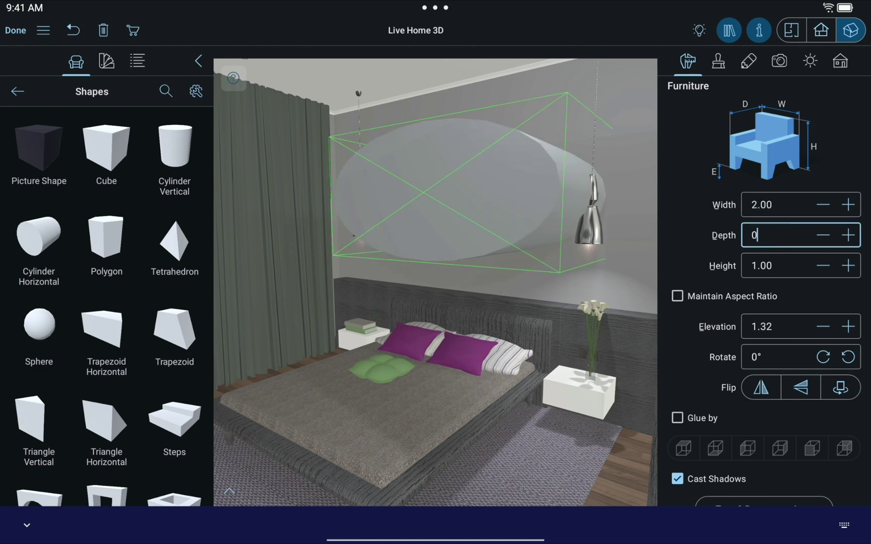
text(,10)
key(Return)
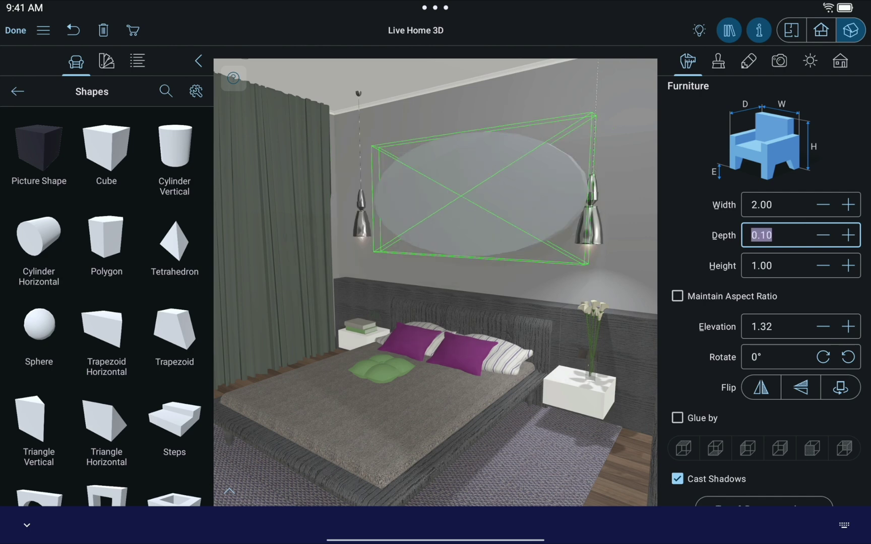
Texture the oval disc with the dark green 007_foret carpet, then hide the library and properties panels.
click(27, 525)
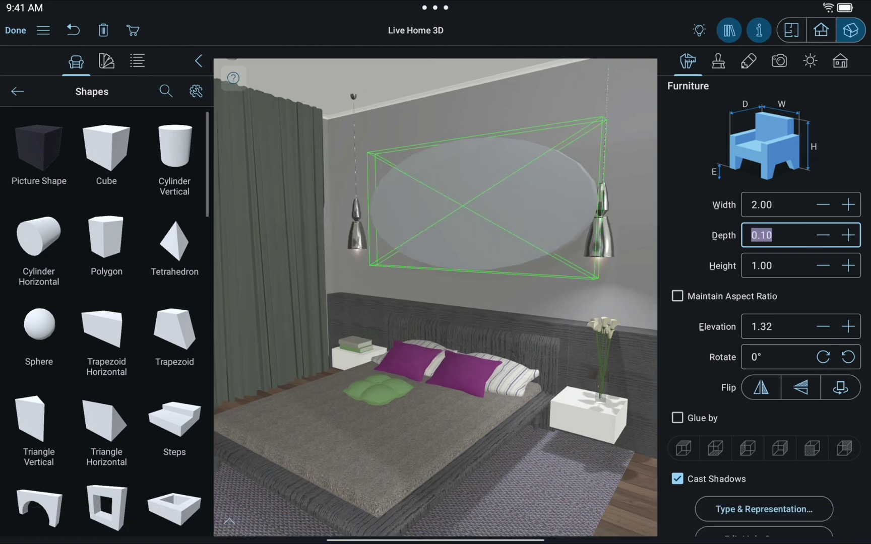
click(16, 31)
click(107, 60)
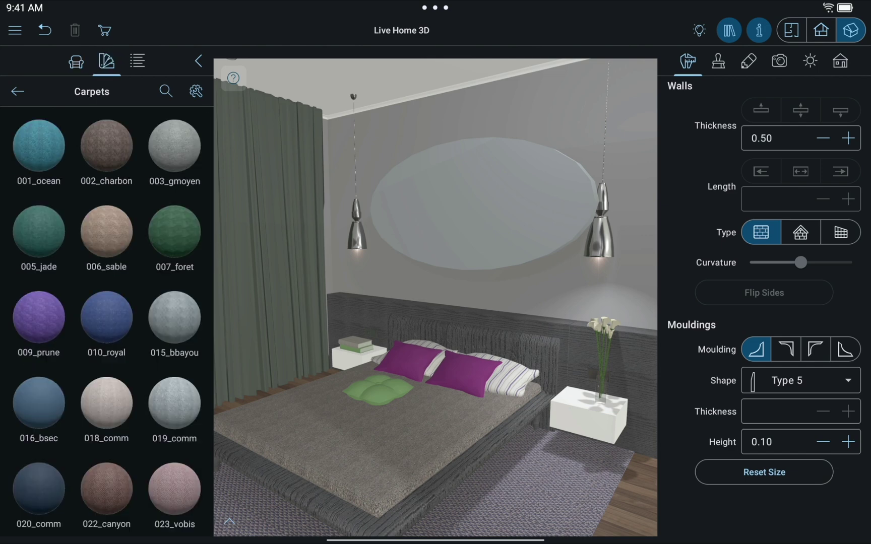
drag(174, 232, 445, 207)
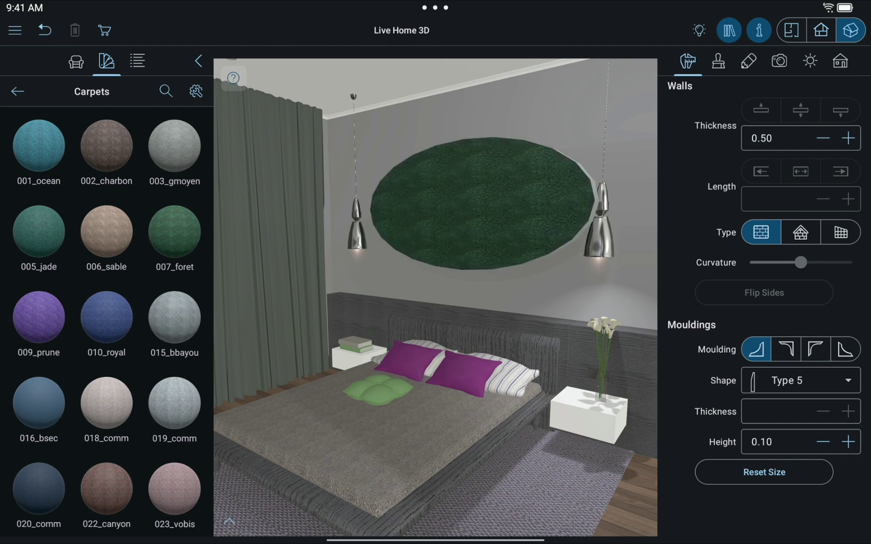
click(759, 30)
click(728, 30)
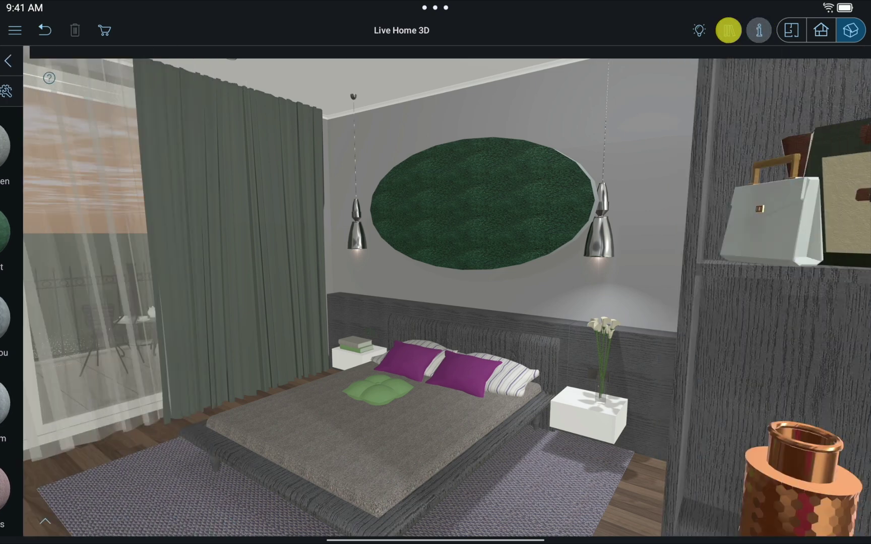